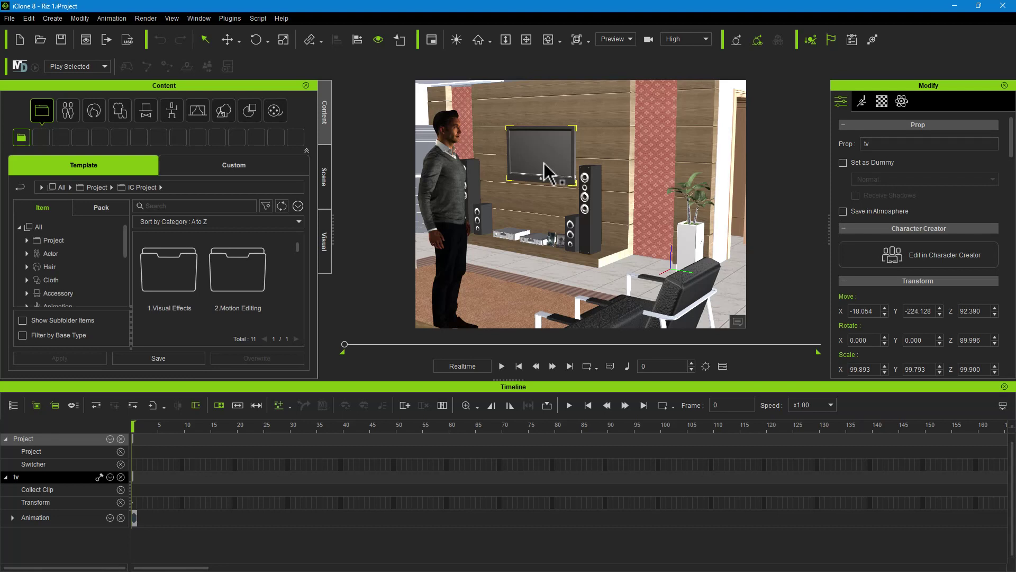
Hide the selected tv prop on the living room wall, and make it visible again
{"action": "left_click", "coordinate": [379, 41]}
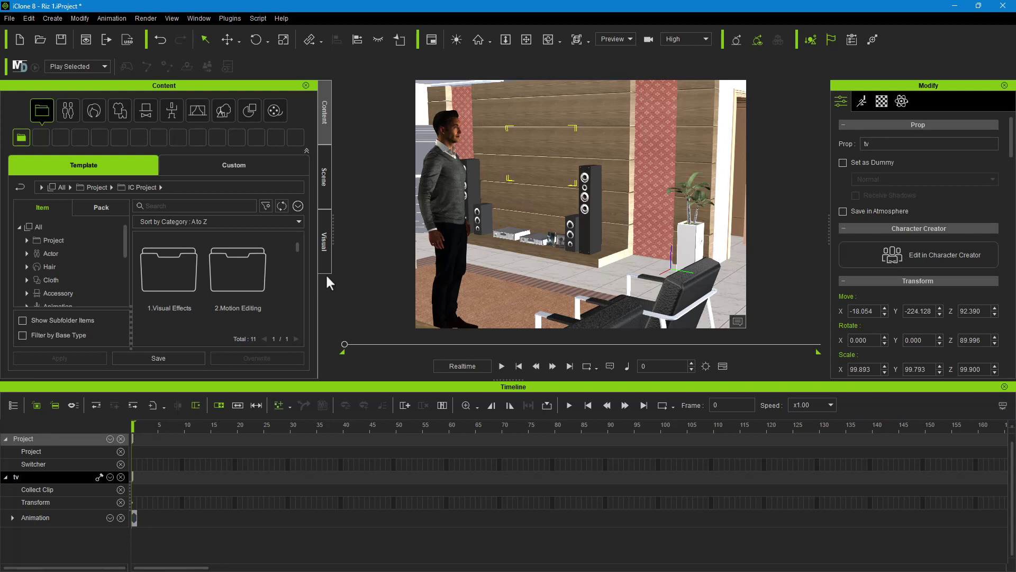
{"action": "left_click", "coordinate": [380, 40]}
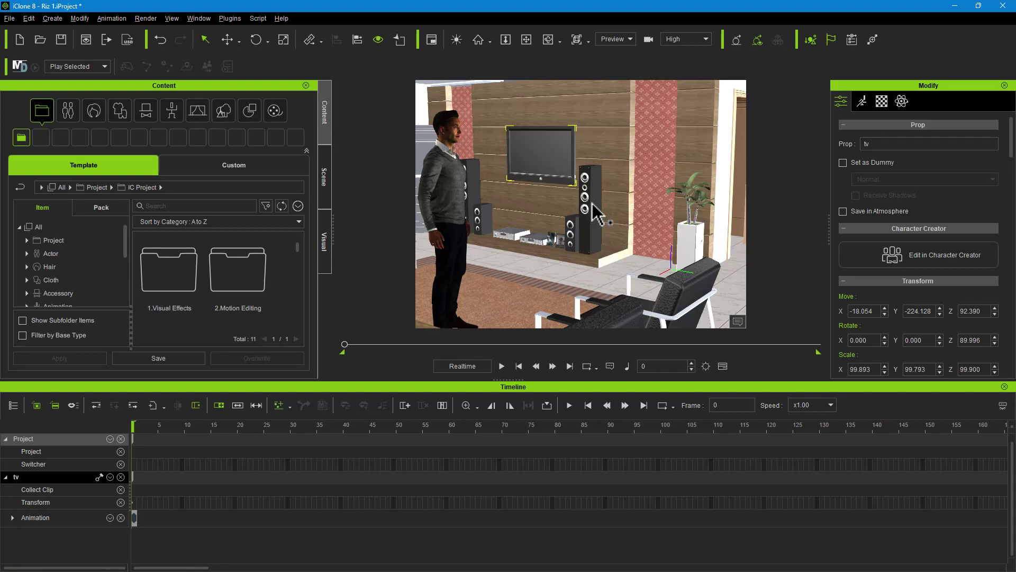
Survey the house and garden from outside and inside, and select a book in the row on the desk
{"action": "scroll", "coordinate": [590, 241], "scroll_direction": "down", "scroll_amount": 5}
{"action": "scroll", "coordinate": [589, 241], "scroll_direction": "down", "scroll_amount": 10}
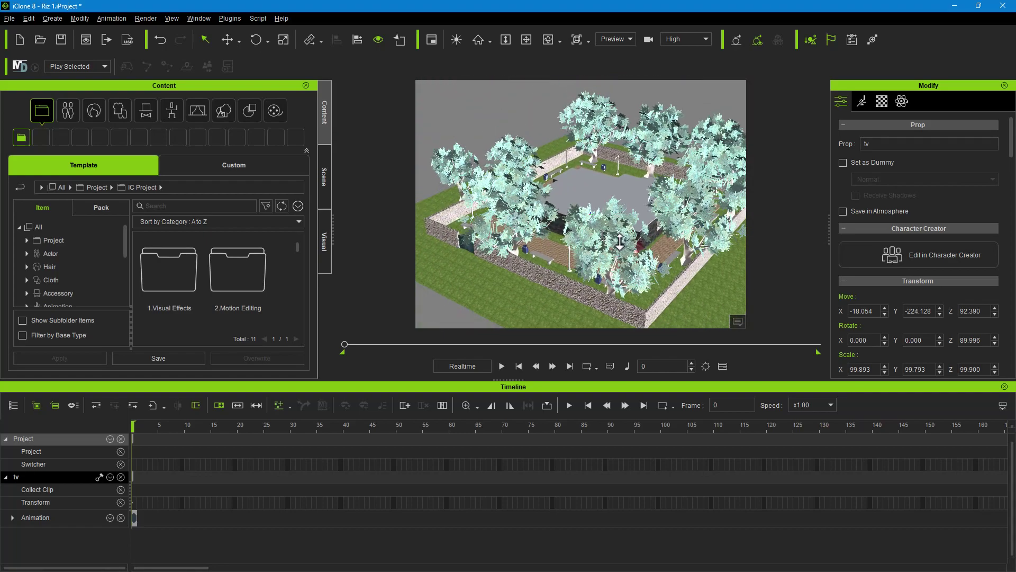
{"action": "scroll", "coordinate": [672, 256], "scroll_direction": "up", "scroll_amount": 10}
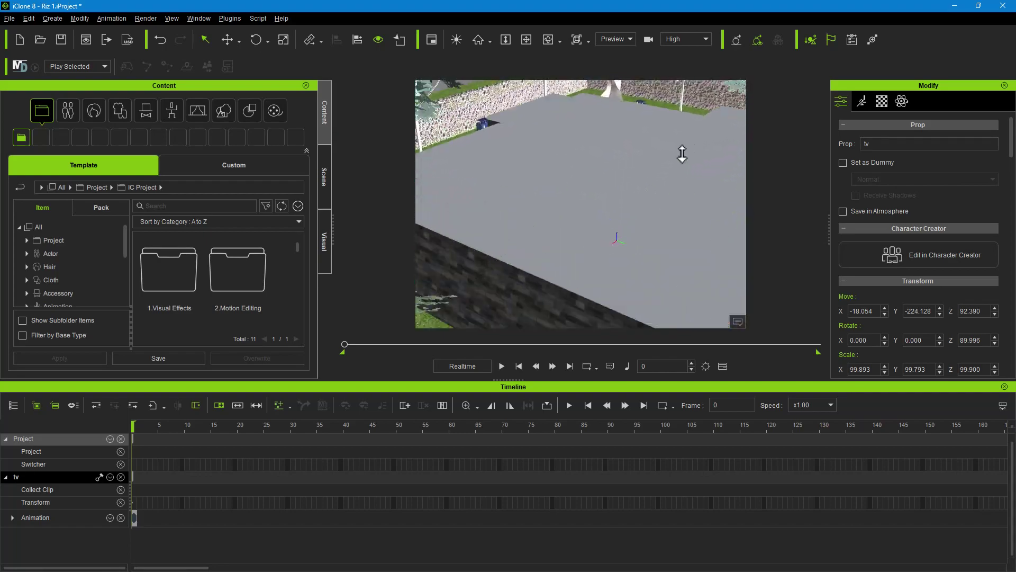
{"action": "scroll", "coordinate": [683, 155], "scroll_direction": "up", "scroll_amount": 10}
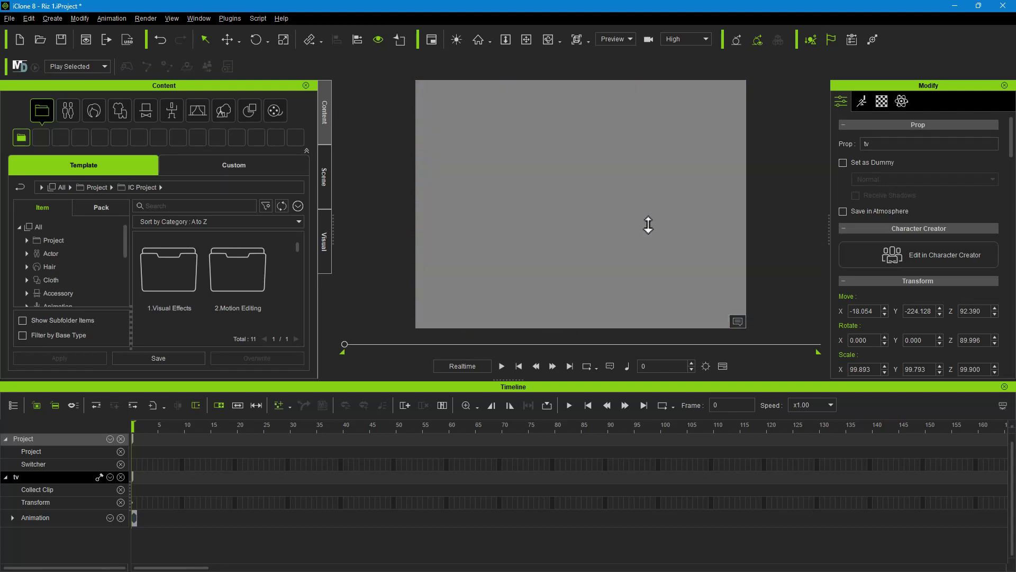
{"action": "scroll", "coordinate": [646, 229], "scroll_direction": "up", "scroll_amount": 10}
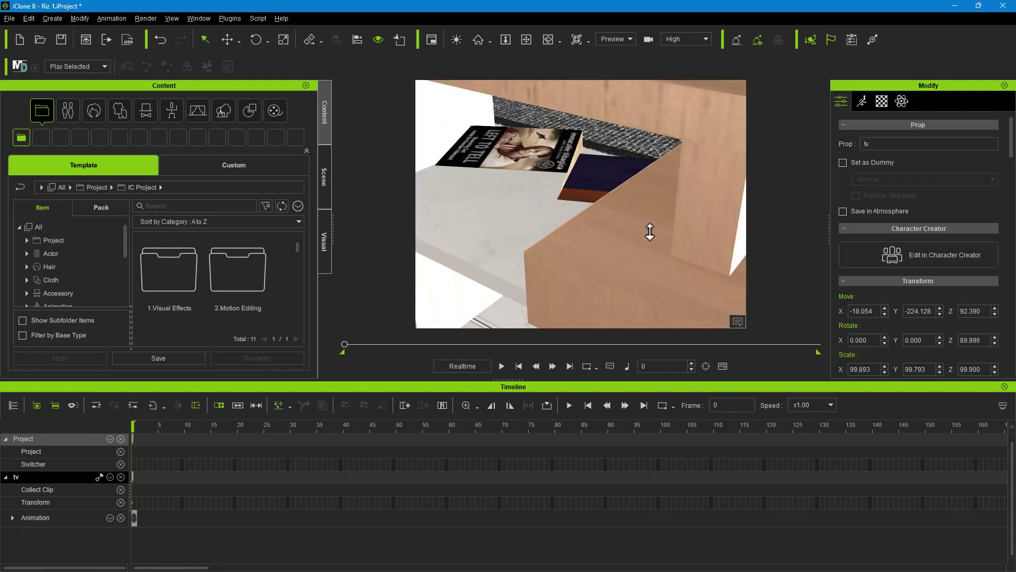
{"action": "scroll", "coordinate": [648, 230], "scroll_direction": "up", "scroll_amount": 8}
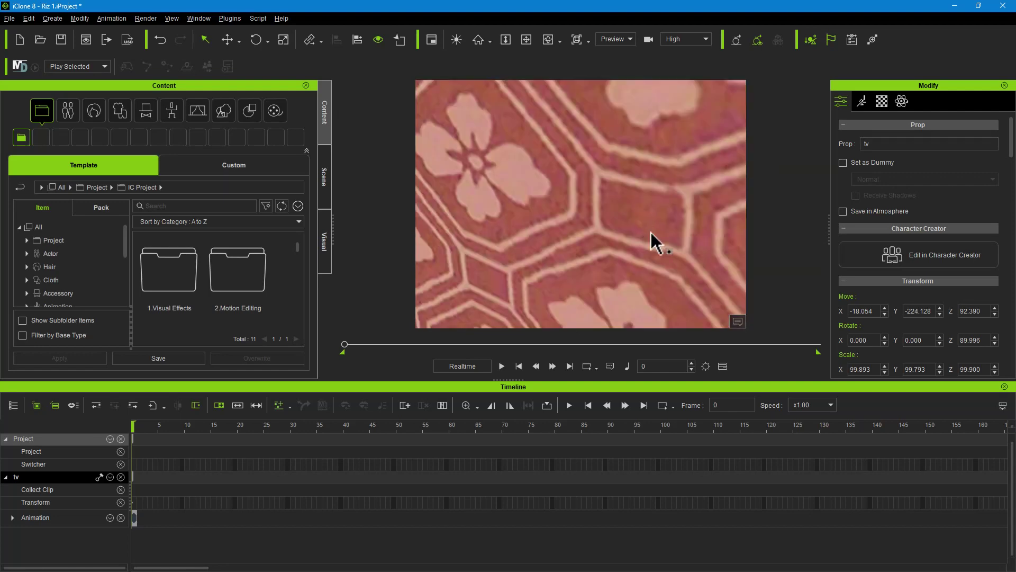
{"action": "mouse_move", "coordinate": [655, 243]}
{"action": "middle_mouse_down"}
{"action": "mouse_move", "coordinate": [684, 230]}
{"action": "mouse_move", "coordinate": [640, 235]}
{"action": "middle_mouse_up"}
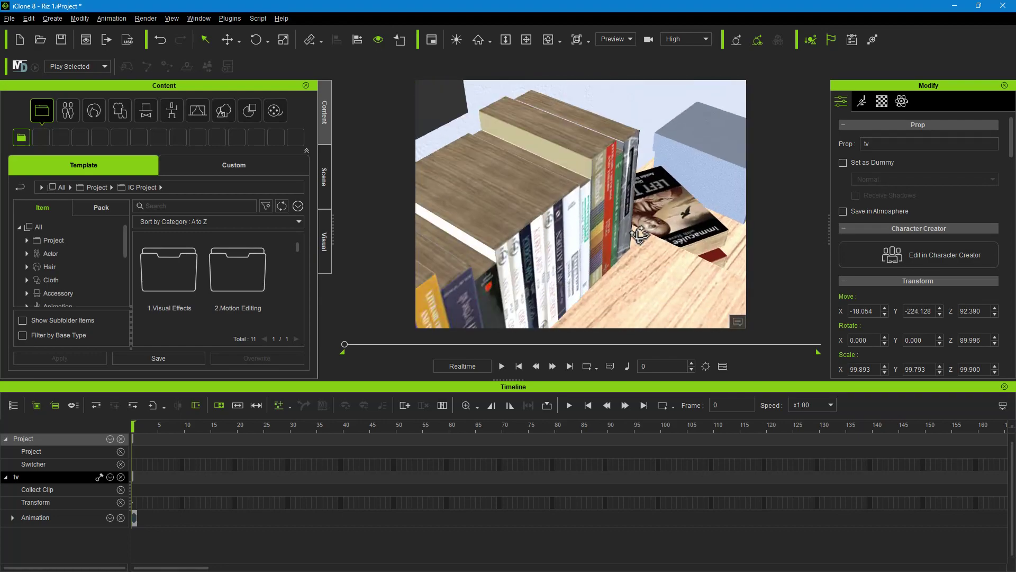
{"action": "left_click", "coordinate": [549, 242]}
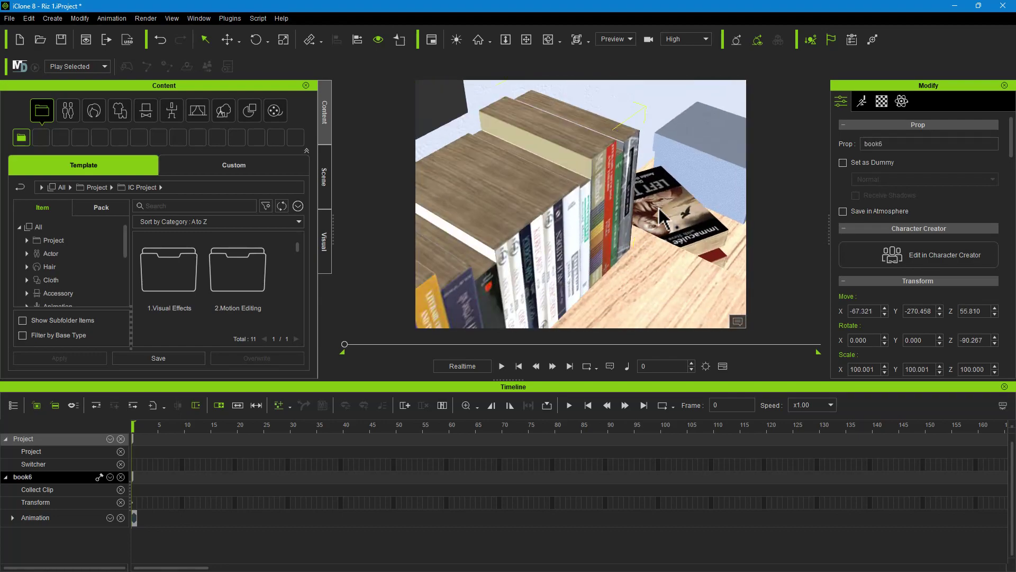
Examine the desk and its books from several angles, the house exterior and the living room's TV wall
{"action": "scroll", "coordinate": [662, 228], "scroll_direction": "down", "scroll_amount": 5}
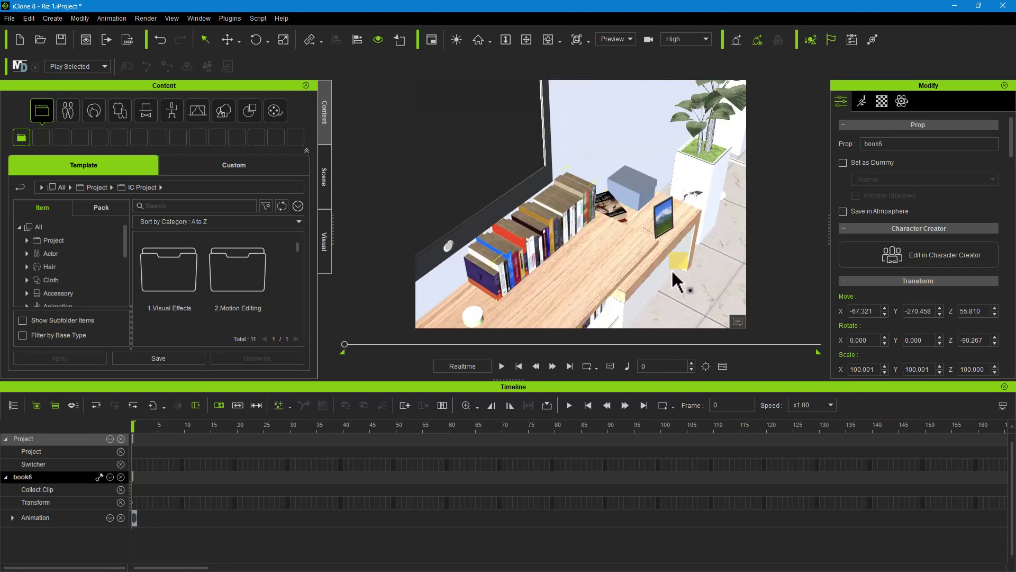
{"action": "right_click_drag", "start_coordinate": [698, 257], "coordinate": [563, 199]}
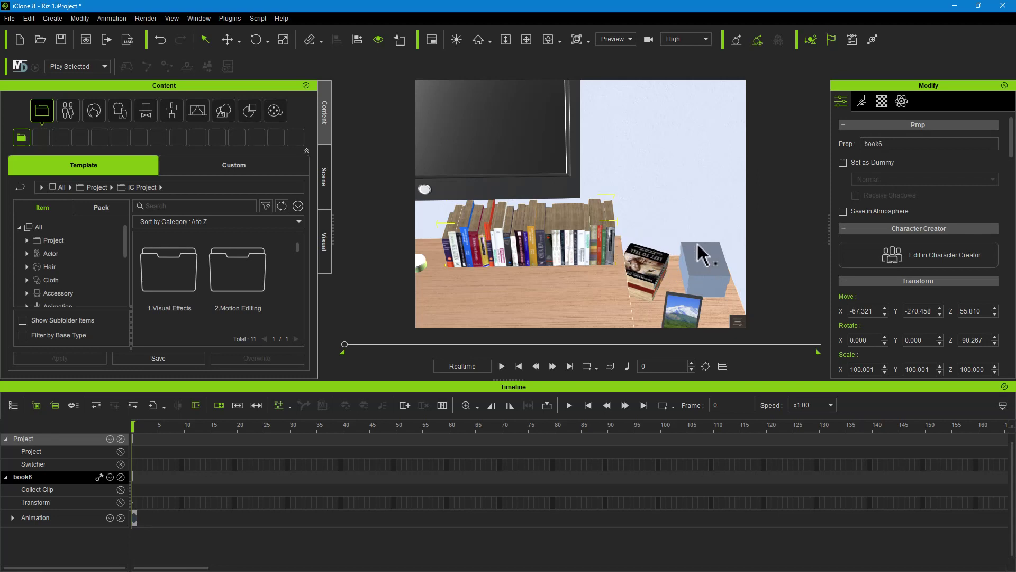
{"action": "right_click_drag", "start_coordinate": [701, 242], "coordinate": [582, 229]}
{"action": "scroll", "coordinate": [570, 217], "scroll_direction": "up", "scroll_amount": 5}
{"action": "scroll", "coordinate": [571, 217], "scroll_direction": "down", "scroll_amount": 10}
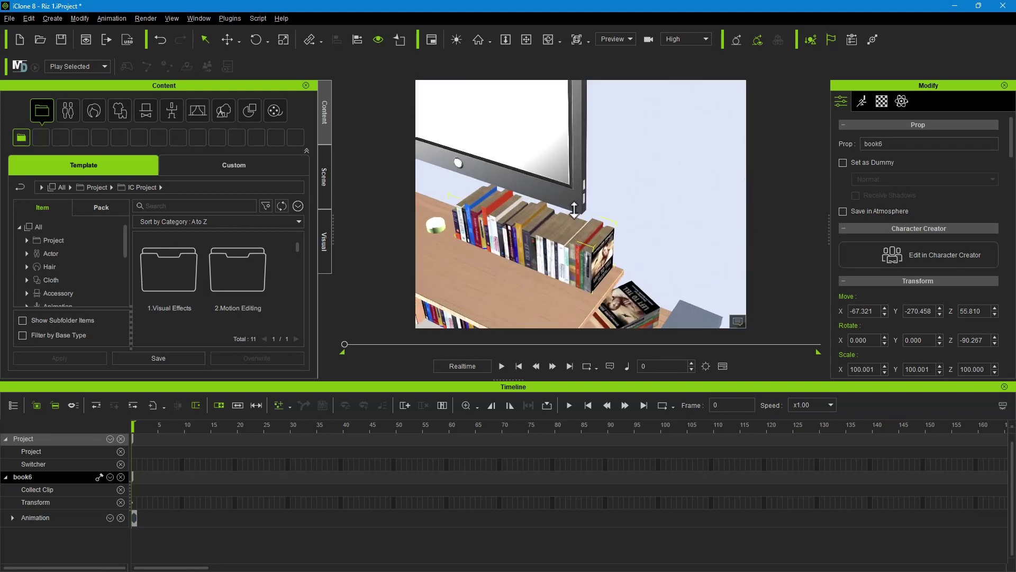
{"action": "right_click_drag", "start_coordinate": [594, 267], "coordinate": [648, 229]}
{"action": "scroll", "coordinate": [688, 246], "scroll_direction": "up", "scroll_amount": 3}
{"action": "scroll", "coordinate": [648, 230], "scroll_direction": "down", "scroll_amount": 4}
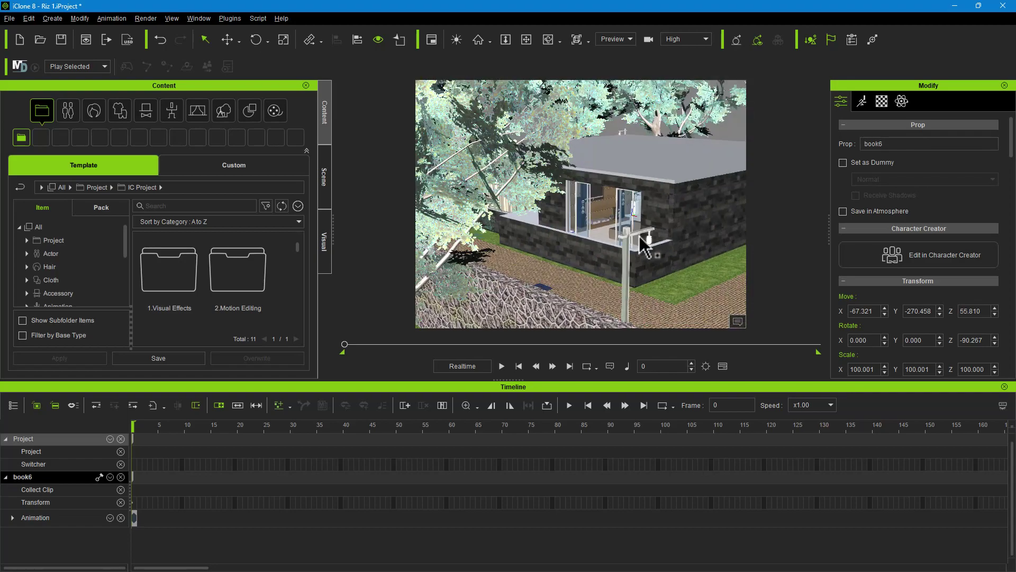
{"action": "scroll", "coordinate": [645, 233], "scroll_direction": "up", "scroll_amount": 10}
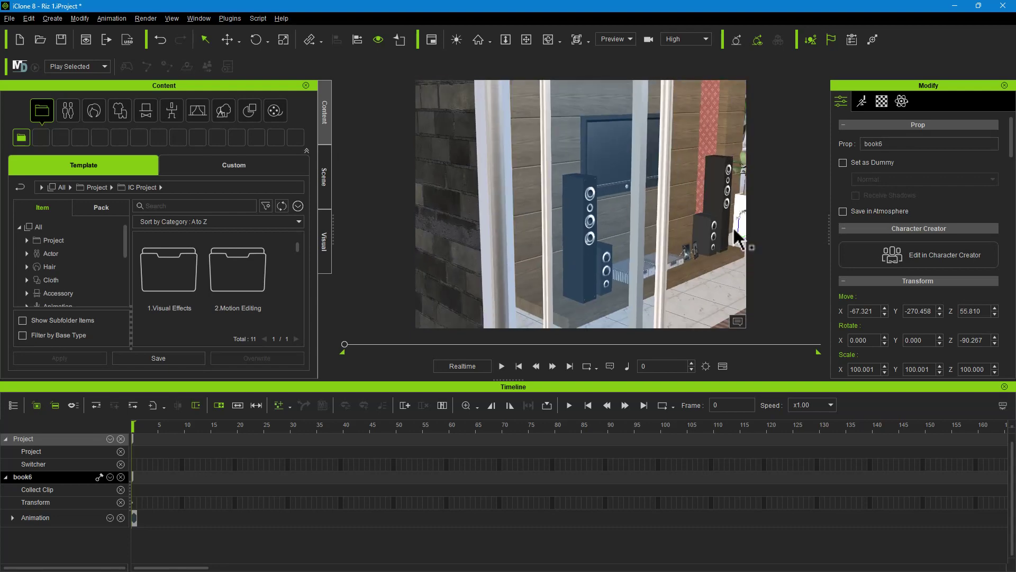
{"action": "scroll", "coordinate": [690, 228], "scroll_direction": "up", "scroll_amount": 8}
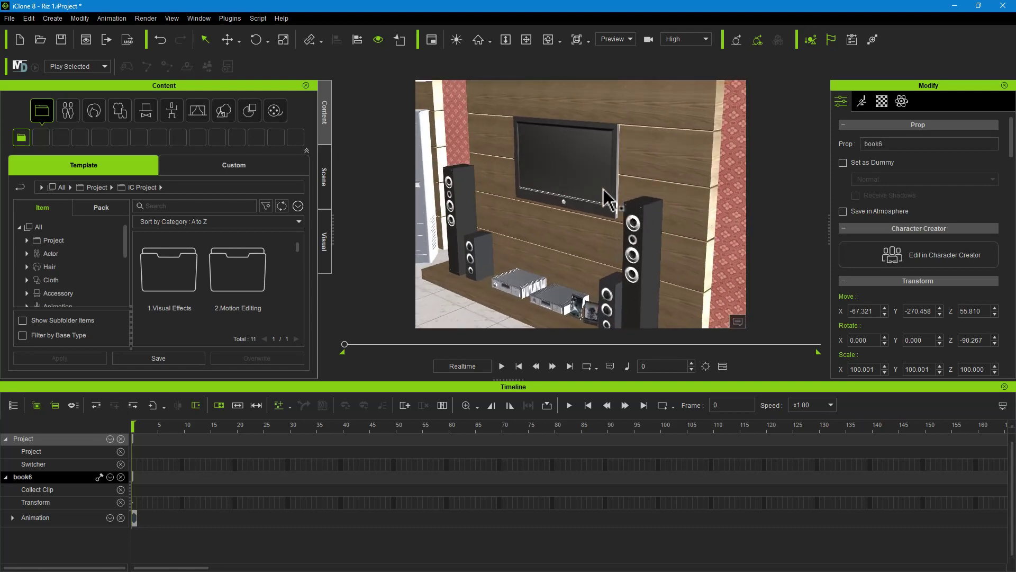
Select the tv prop on the living room wall and isolate it from the rest of the scene
{"action": "left_click", "coordinate": [607, 195]}
{"action": "scroll", "coordinate": [607, 195], "scroll_direction": "up", "scroll_amount": 5}
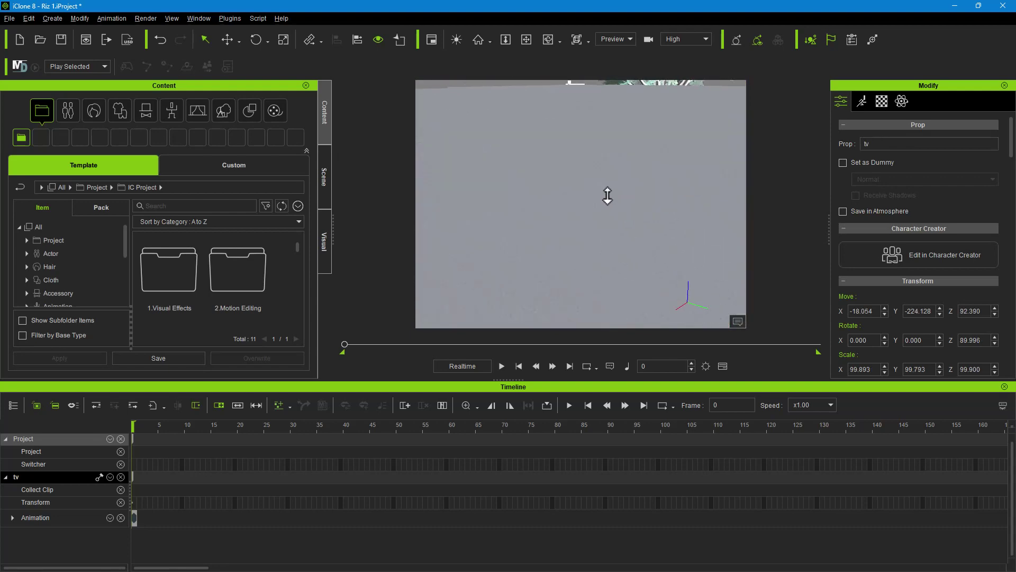
{"action": "scroll", "coordinate": [606, 195], "scroll_direction": "down", "scroll_amount": 8}
{"action": "right_click_drag", "start_coordinate": [637, 254], "coordinate": [624, 258]}
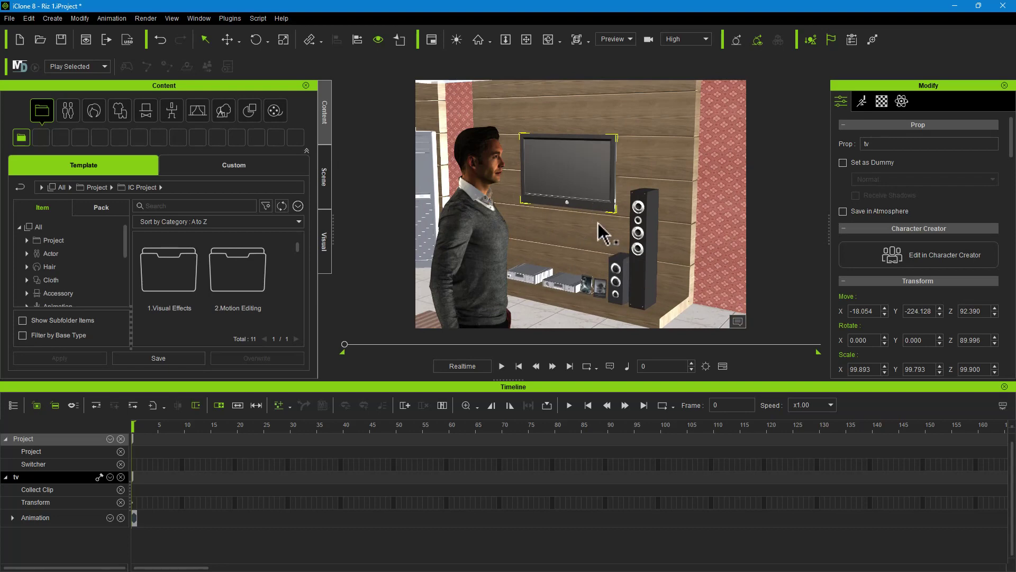
{"action": "left_click", "coordinate": [489, 245]}
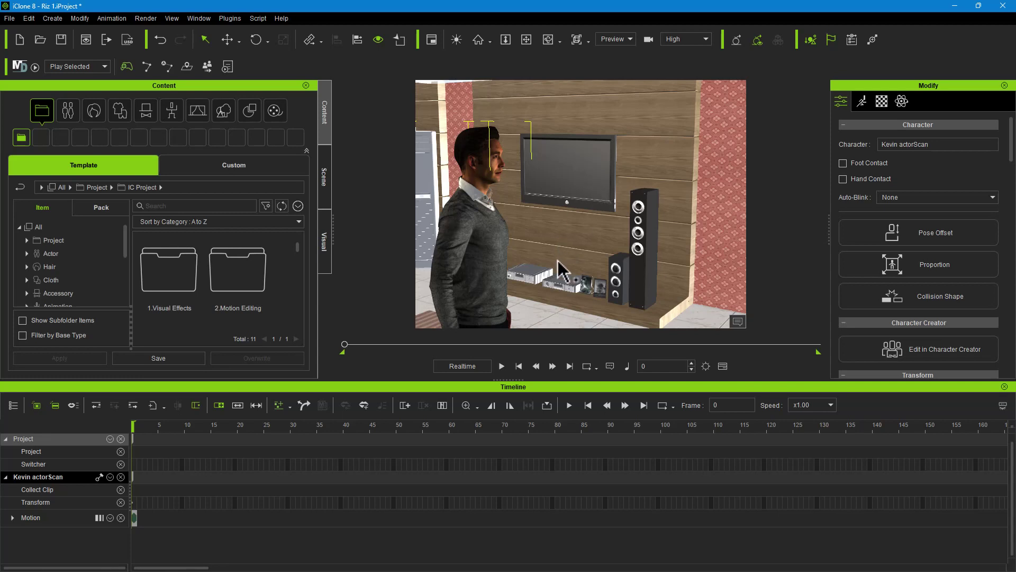
{"action": "left_click", "coordinate": [582, 190]}
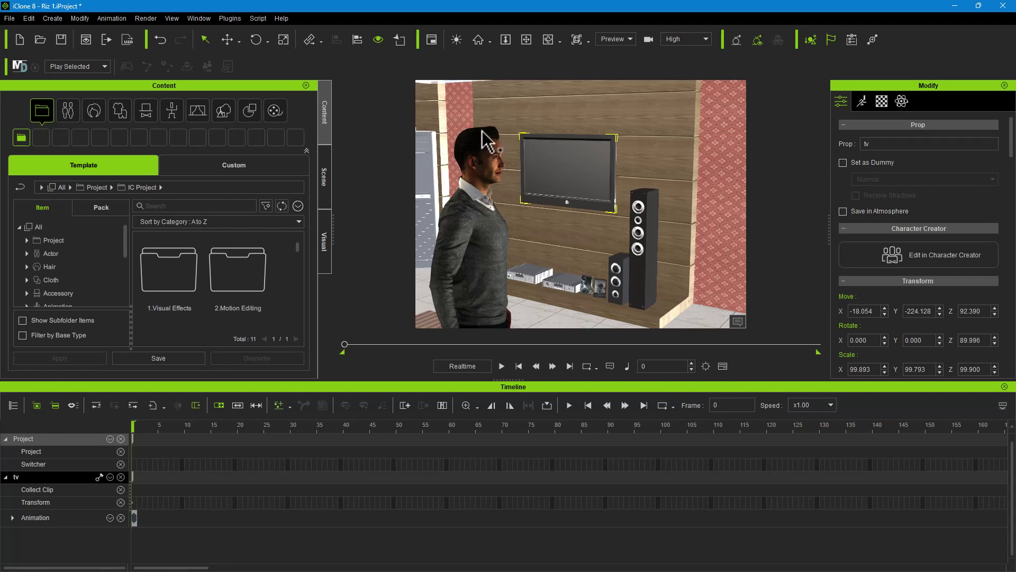
{"action": "left_click", "coordinate": [398, 47]}
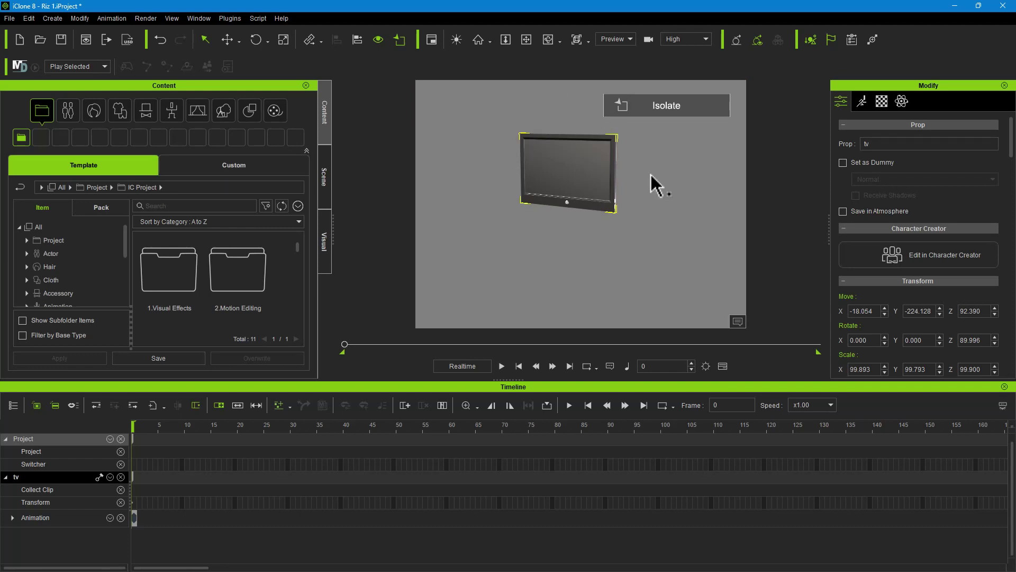
Inspect the isolated TV from the front and up close, and end the isolation to restore the full scene
{"action": "right_click_drag", "start_coordinate": [545, 234], "coordinate": [612, 229]}
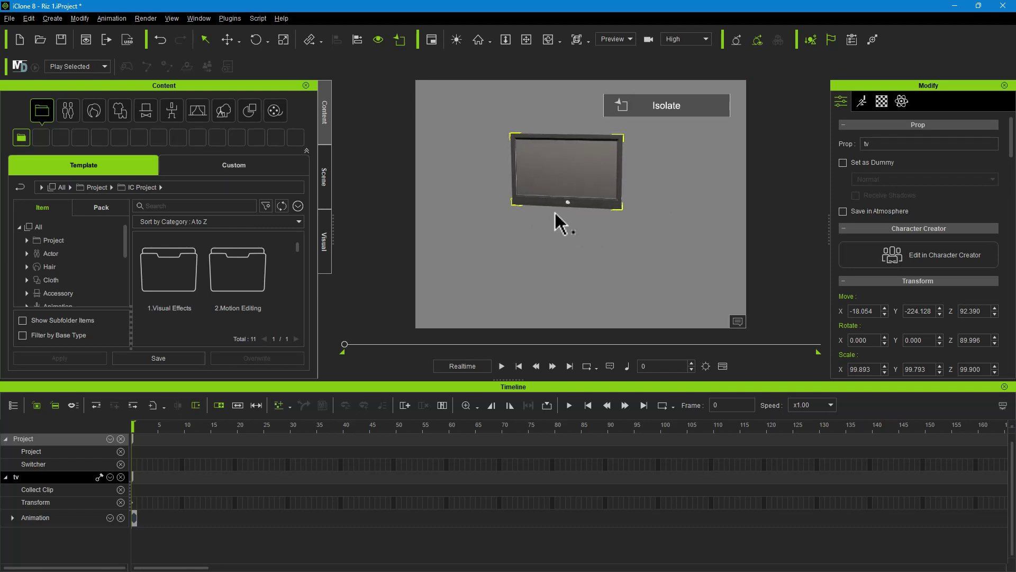
{"action": "scroll", "coordinate": [556, 201], "scroll_direction": "up", "scroll_amount": 5}
{"action": "scroll", "coordinate": [562, 206], "scroll_direction": "down", "scroll_amount": 5}
{"action": "scroll", "coordinate": [582, 212], "scroll_direction": "up", "scroll_amount": 5}
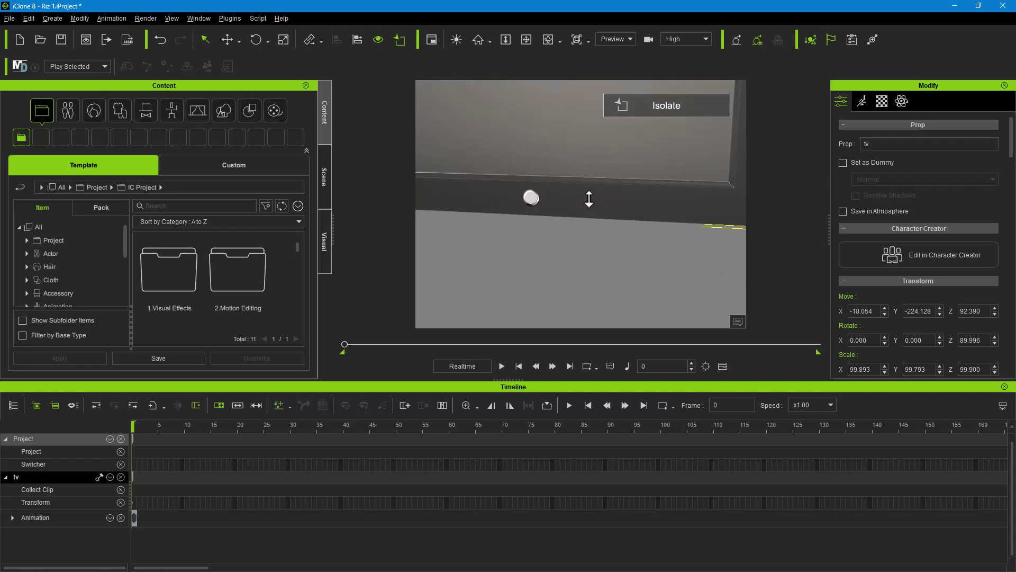
{"action": "scroll", "coordinate": [588, 201], "scroll_direction": "down", "scroll_amount": 3}
{"action": "right_click_drag", "start_coordinate": [511, 211], "coordinate": [531, 209]}
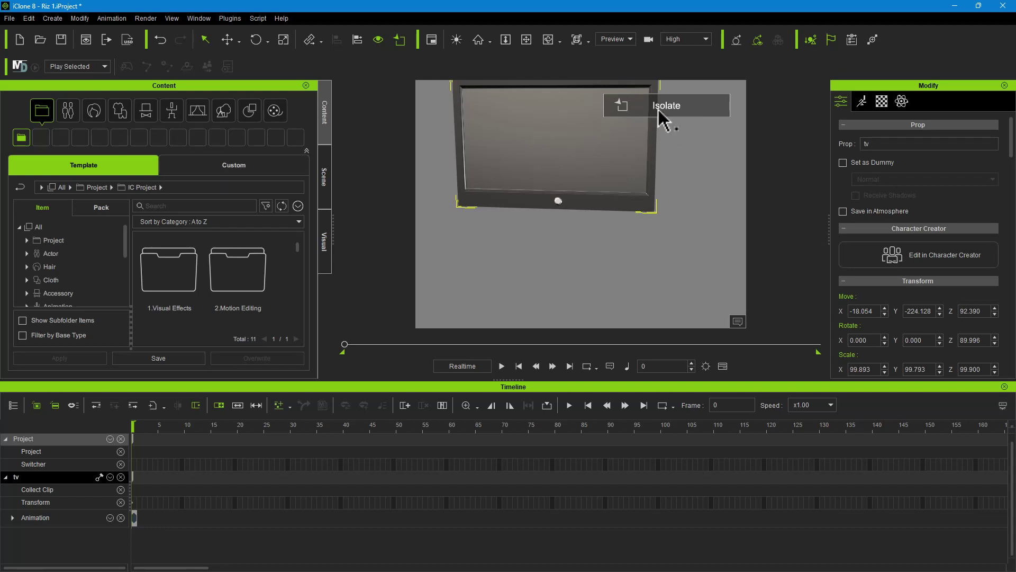
{"action": "left_click", "coordinate": [399, 41]}
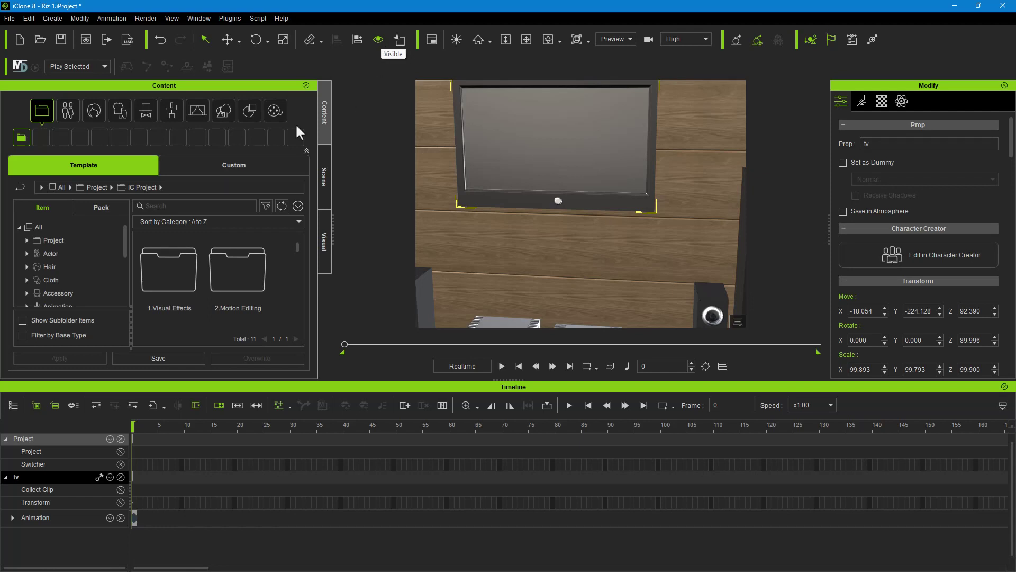
Open the scene's object list and browse it from the tv entry down to the lights and the character
{"action": "left_click", "coordinate": [323, 174]}
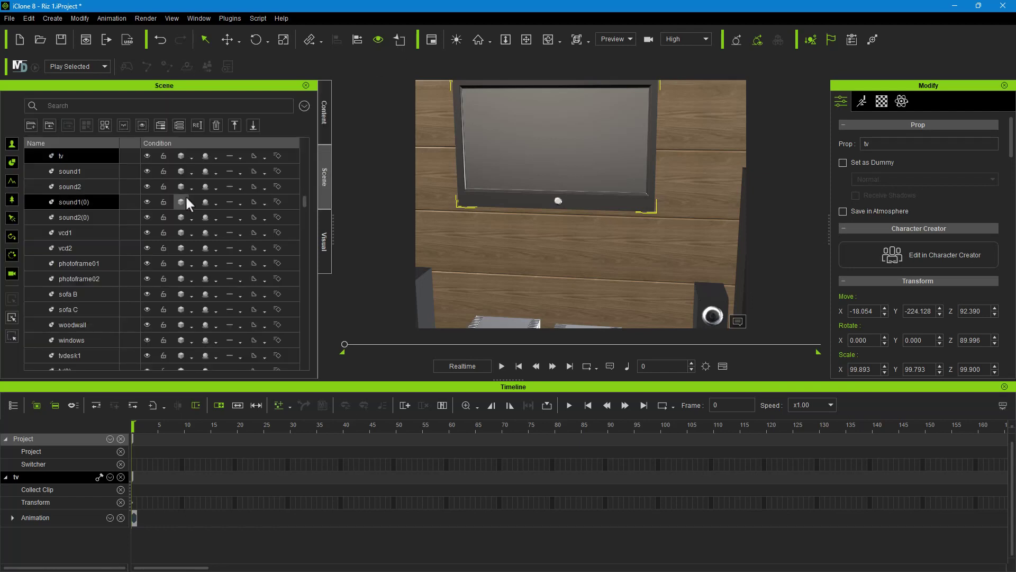
{"action": "scroll", "coordinate": [191, 194], "scroll_direction": "down", "scroll_amount": 3}
{"action": "scroll", "coordinate": [213, 190], "scroll_direction": "down", "scroll_amount": 10}
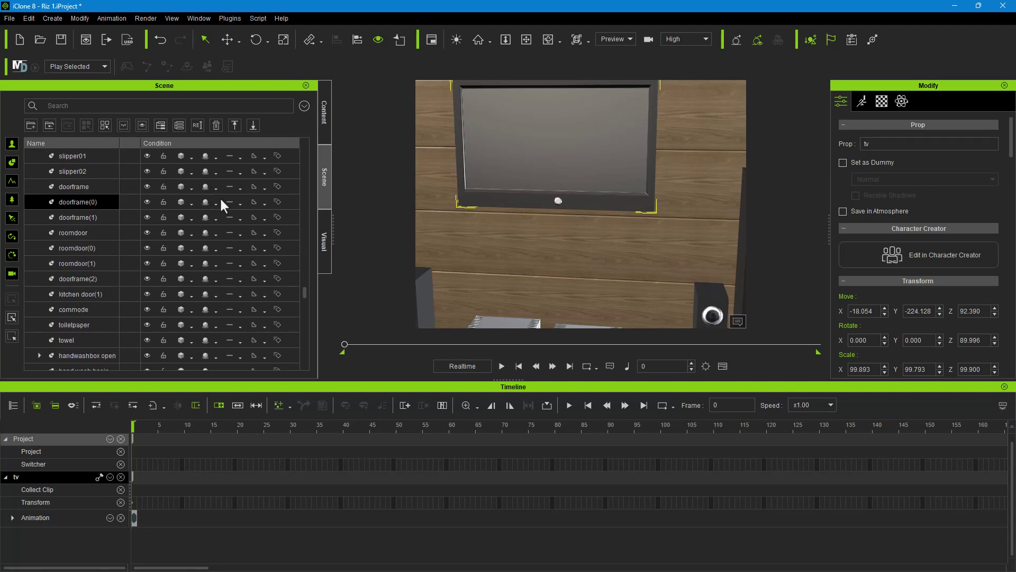
{"action": "scroll", "coordinate": [90, 297], "scroll_direction": "down", "scroll_amount": 5}
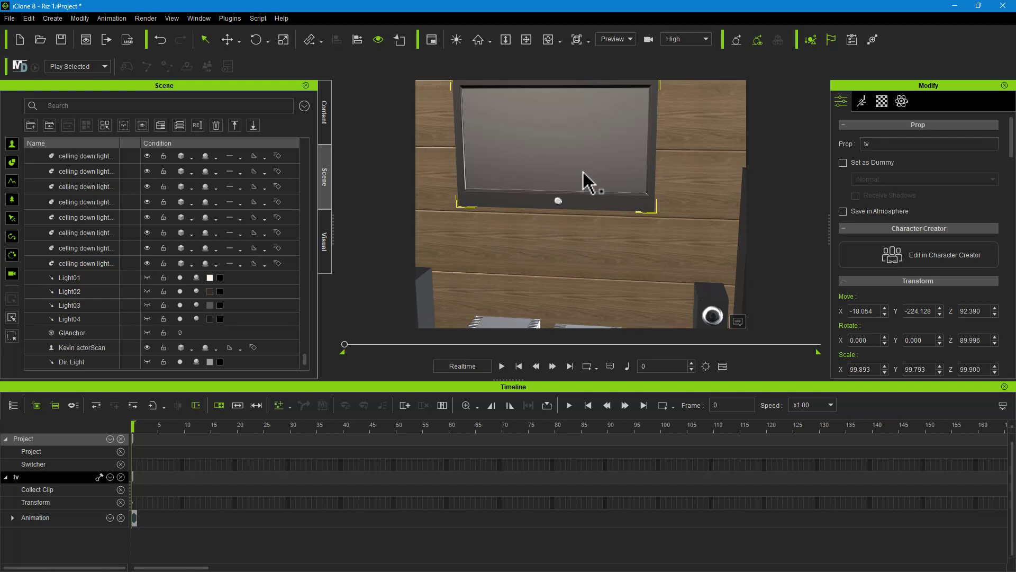
{"action": "left_click", "coordinate": [41, 15]}
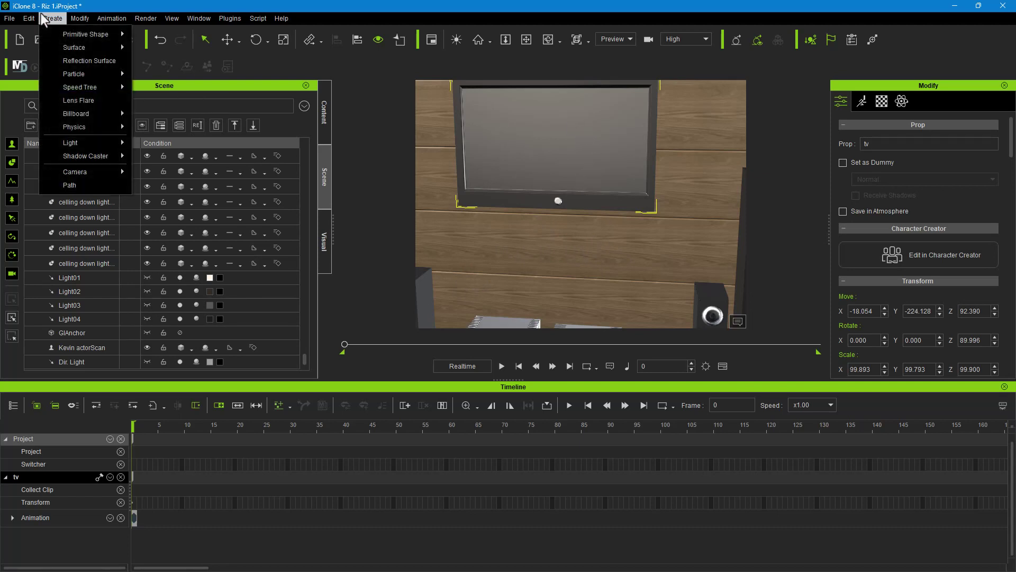
{"action": "mouse_move", "coordinate": [85, 176]}
{"action": "left_click", "coordinate": [410, 199]}
{"action": "left_click", "coordinate": [443, 197]}
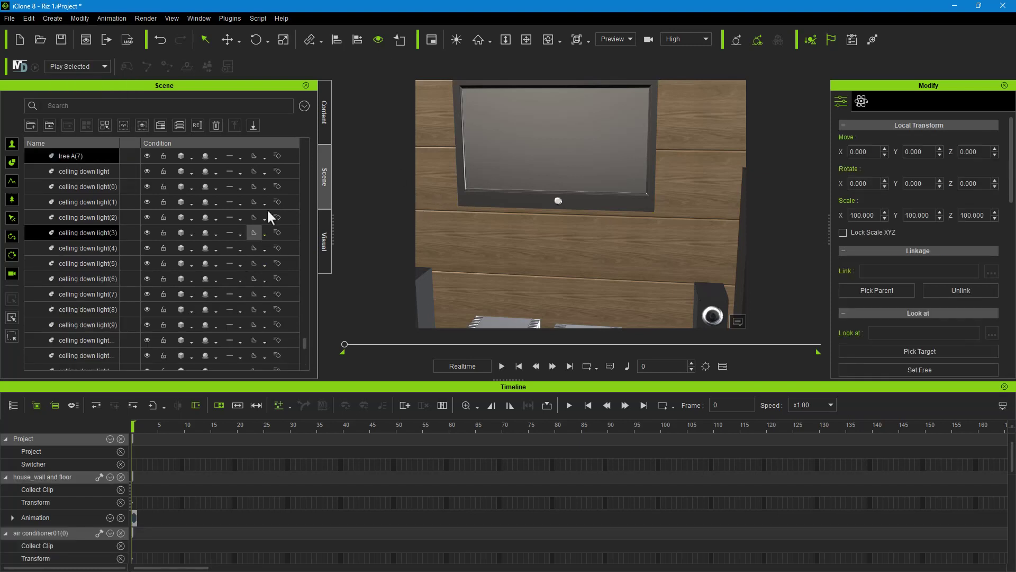
Select the tv prop in the viewport, toggle its visibility off and turn it back on
{"action": "left_click", "coordinate": [536, 178]}
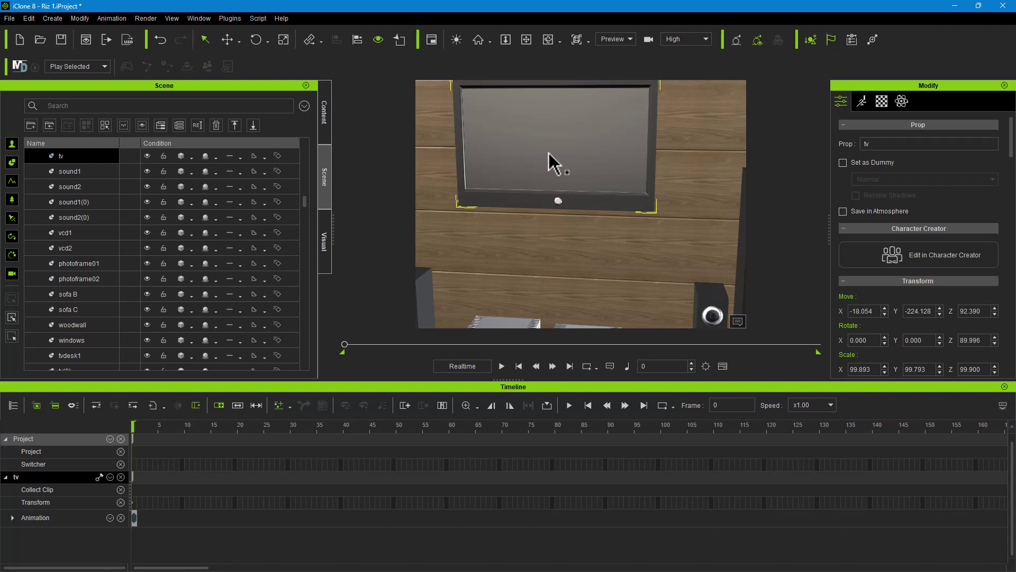
{"action": "left_click", "coordinate": [378, 40]}
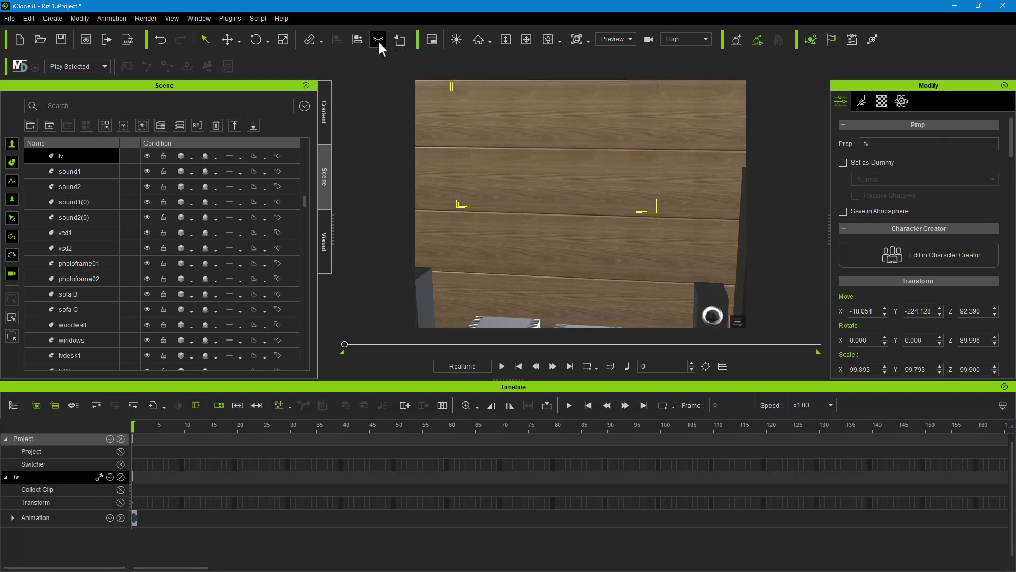
{"action": "left_click", "coordinate": [378, 40]}
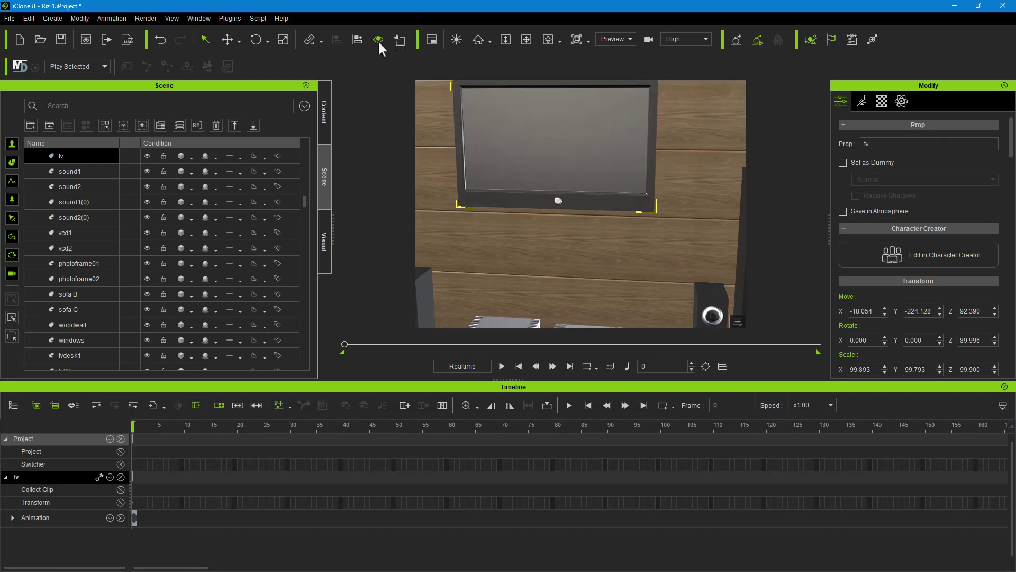
Look through the scene's object list from the start of the collection to locate the tv prop's entry
{"action": "left_click", "coordinate": [320, 109]}
{"action": "left_click", "coordinate": [323, 179]}
{"action": "scroll", "coordinate": [115, 281], "scroll_direction": "up", "scroll_amount": 10}
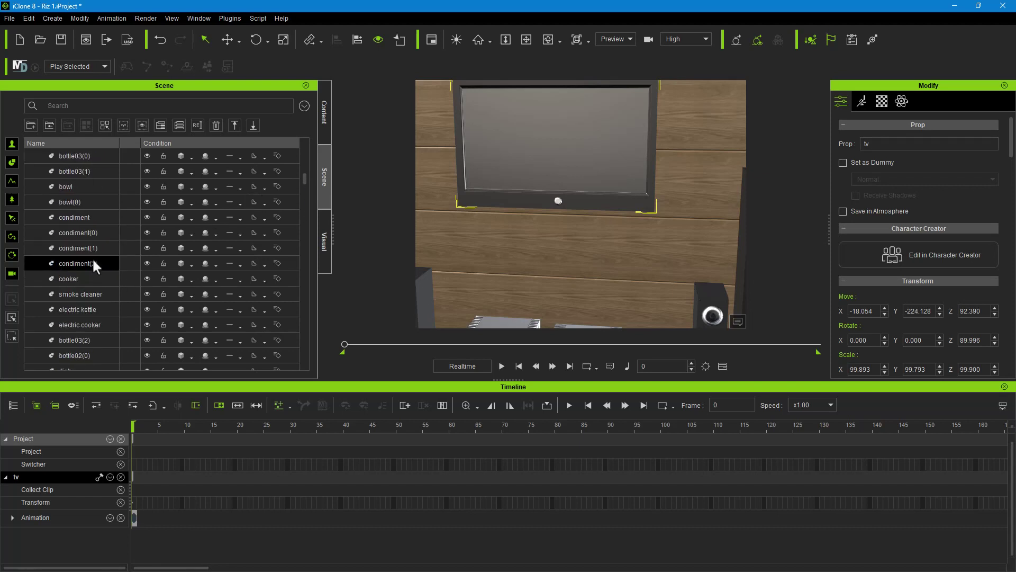
{"action": "scroll", "coordinate": [85, 265], "scroll_direction": "up", "scroll_amount": 10}
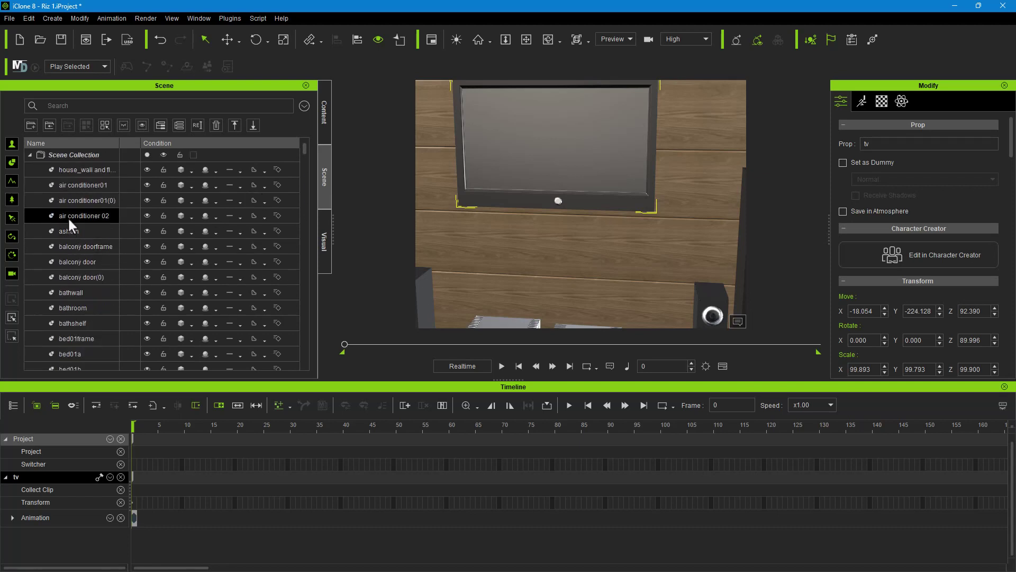
{"action": "scroll", "coordinate": [78, 215], "scroll_direction": "down", "scroll_amount": 10}
{"action": "scroll", "coordinate": [79, 223], "scroll_direction": "down", "scroll_amount": 10}
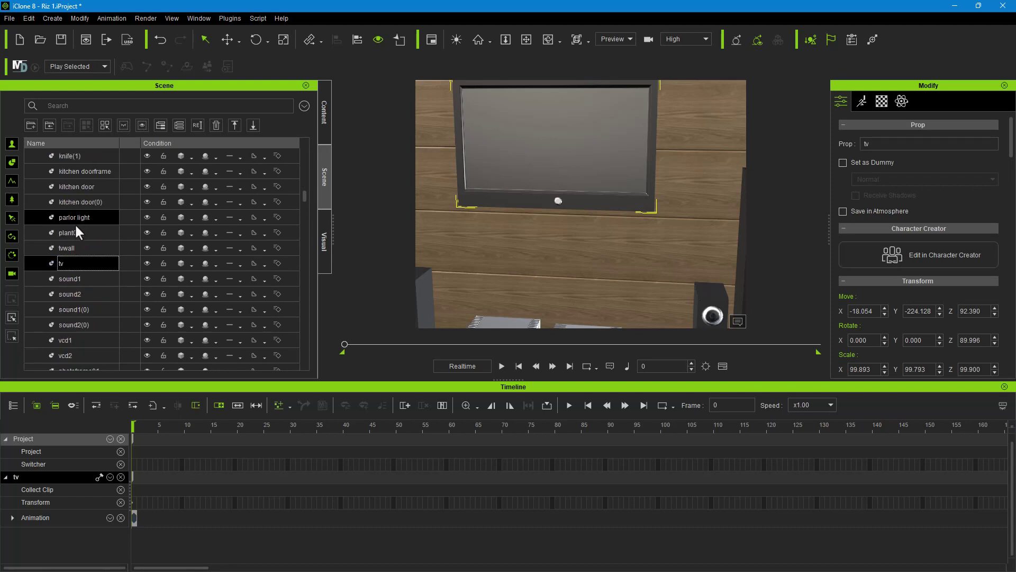
Browse the scene's object list down to the light entries and select Light03, then Light01
{"action": "scroll", "coordinate": [80, 233], "scroll_direction": "down", "scroll_amount": 1}
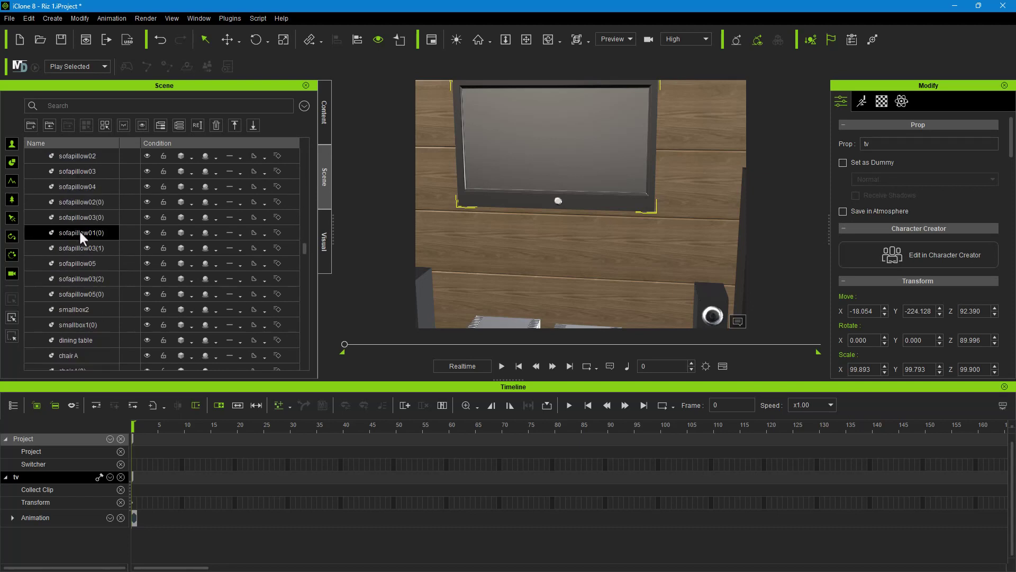
{"action": "scroll", "coordinate": [81, 229], "scroll_direction": "down", "scroll_amount": 5}
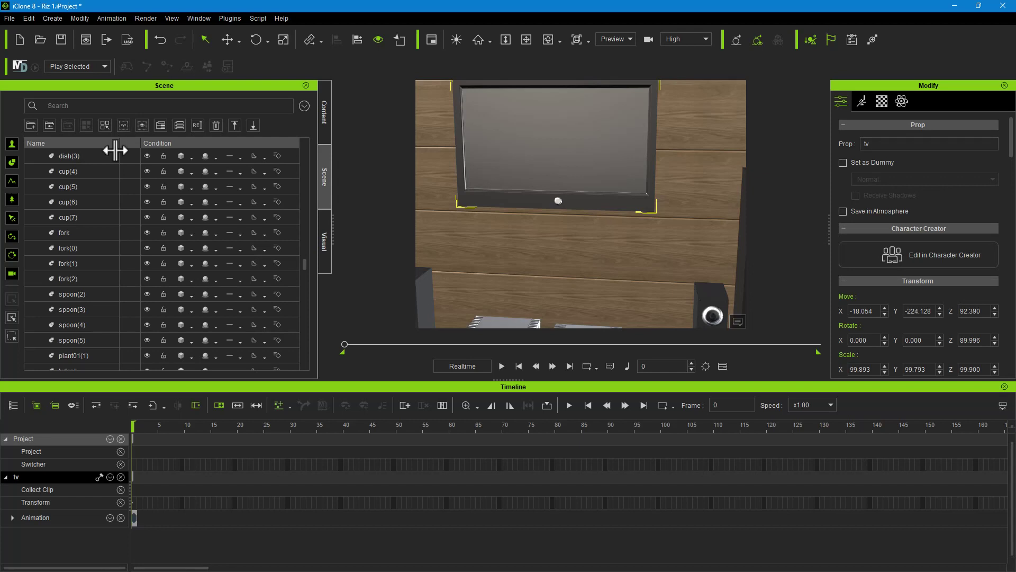
{"action": "scroll", "coordinate": [127, 205], "scroll_direction": "down", "scroll_amount": 20}
{"action": "scroll", "coordinate": [125, 286], "scroll_direction": "down", "scroll_amount": 10}
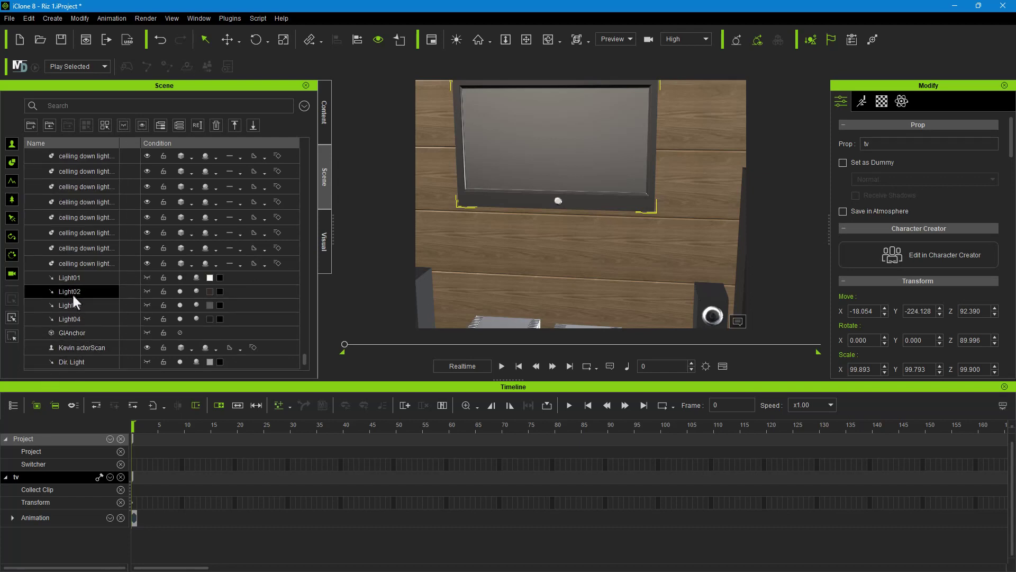
{"action": "left_click", "coordinate": [73, 286]}
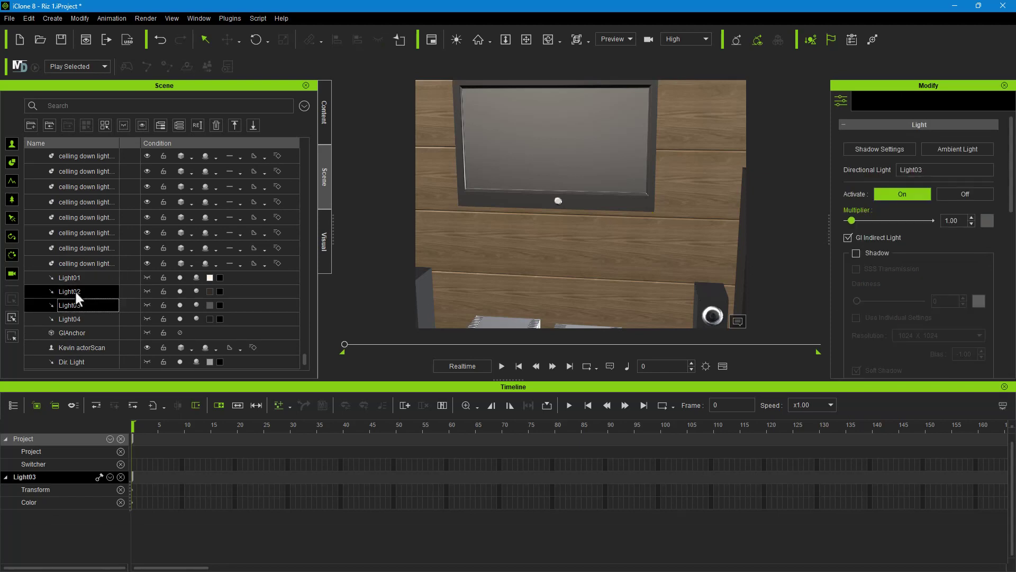
{"action": "left_click", "coordinate": [80, 277]}
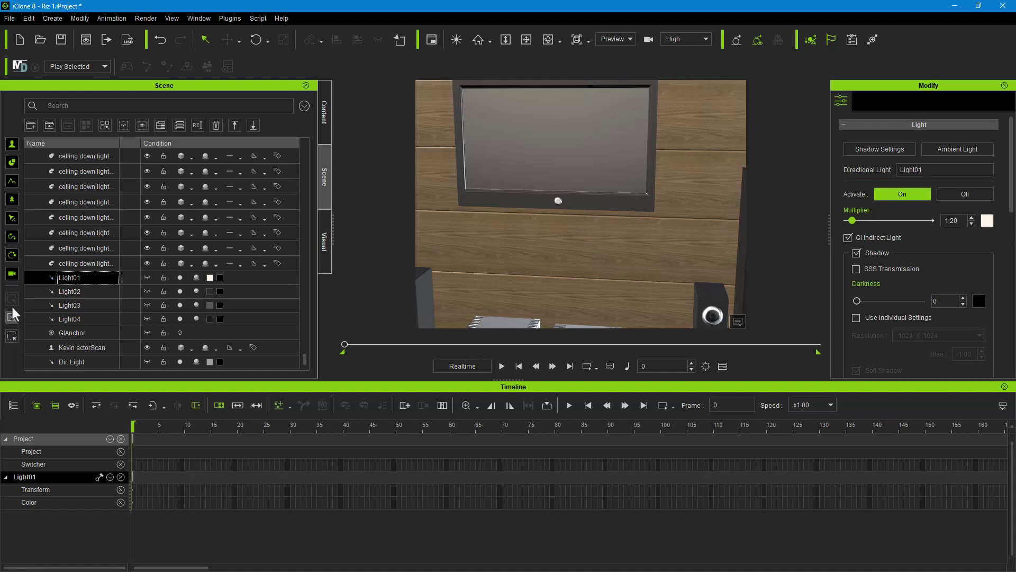
Toggle the camera filter of the object list, and hide the character, prop and light categories from the list
{"action": "left_click", "coordinate": [11, 277]}
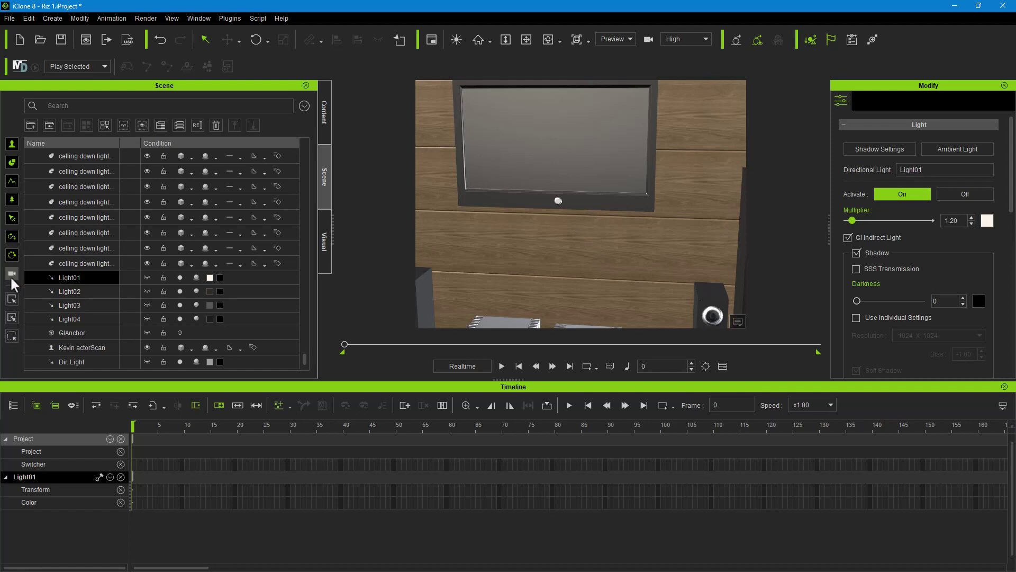
{"action": "left_click", "coordinate": [12, 149]}
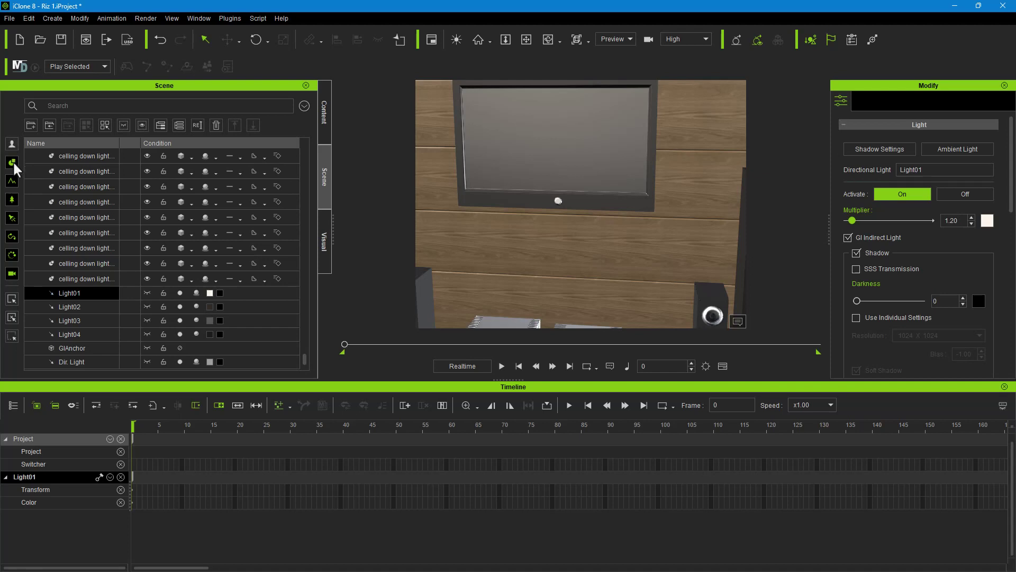
{"action": "left_click", "coordinate": [14, 163]}
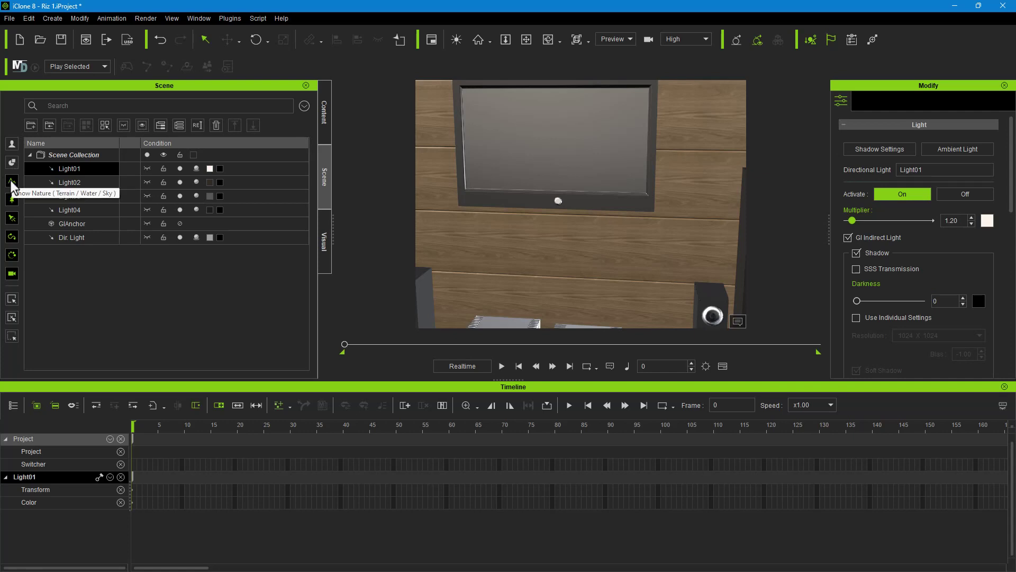
{"action": "left_click", "coordinate": [11, 219]}
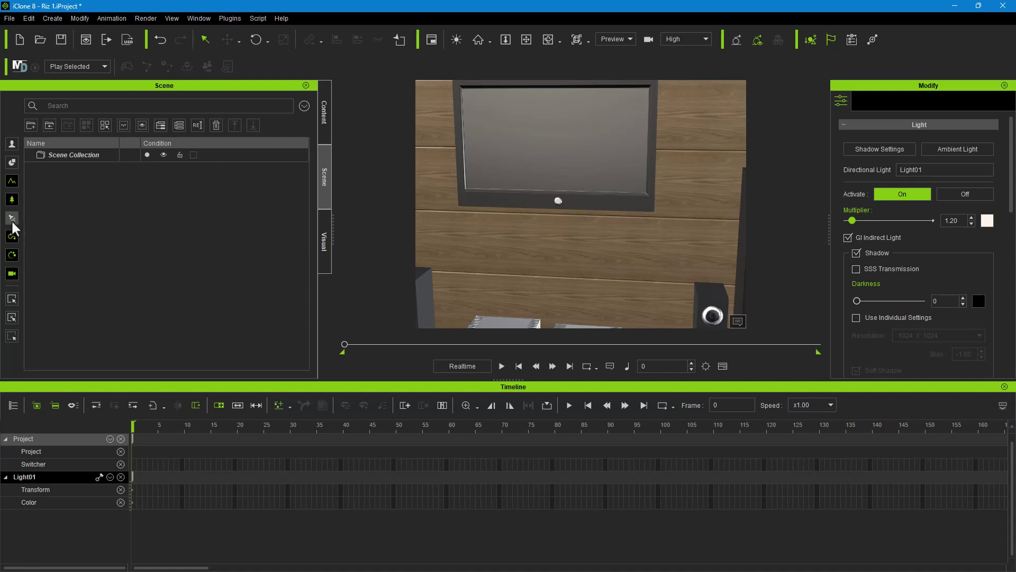
Show the lights, props and characters in the scene's object list again
{"action": "left_click", "coordinate": [11, 219]}
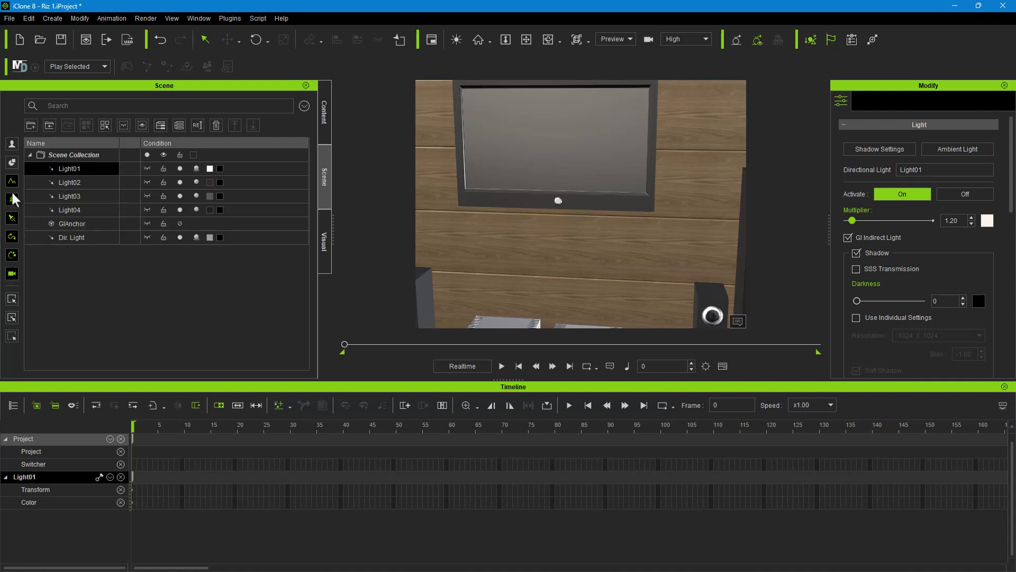
{"action": "left_click", "coordinate": [12, 162]}
{"action": "left_click", "coordinate": [62, 216]}
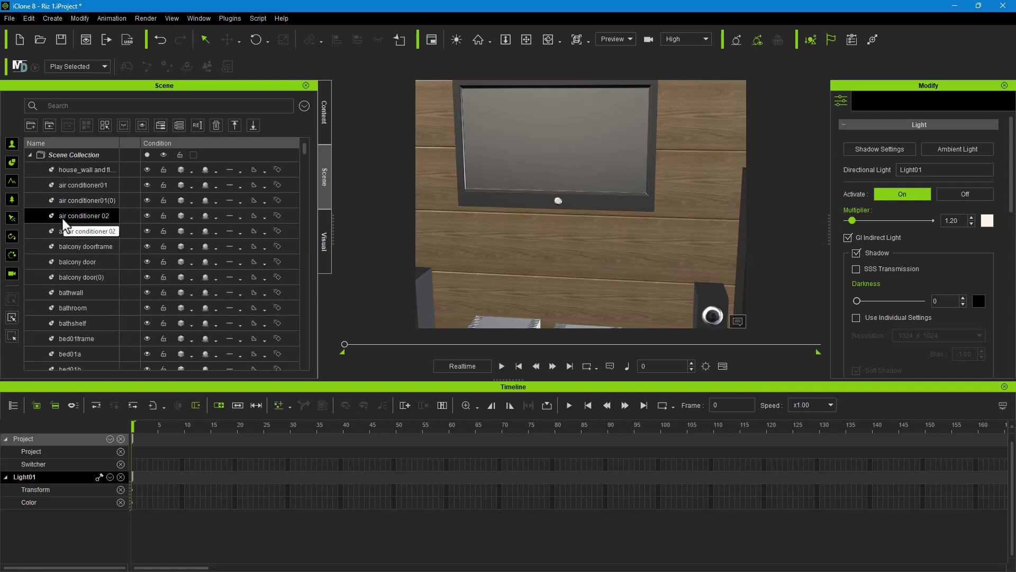
Select the tv prop in the viewport and isolate it, toggling the isolation off and back on
{"action": "left_click", "coordinate": [548, 162]}
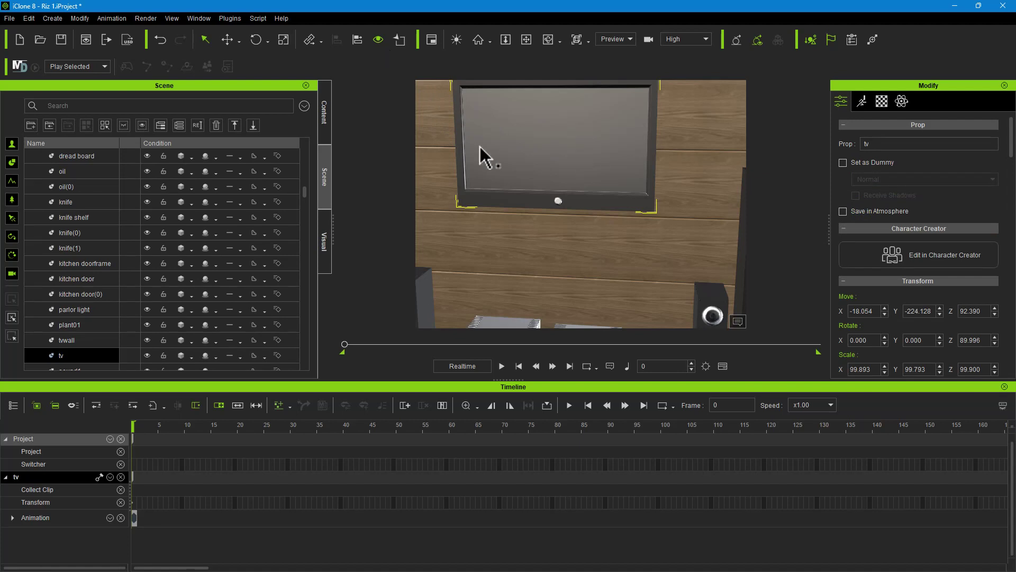
{"action": "left_click", "coordinate": [402, 40]}
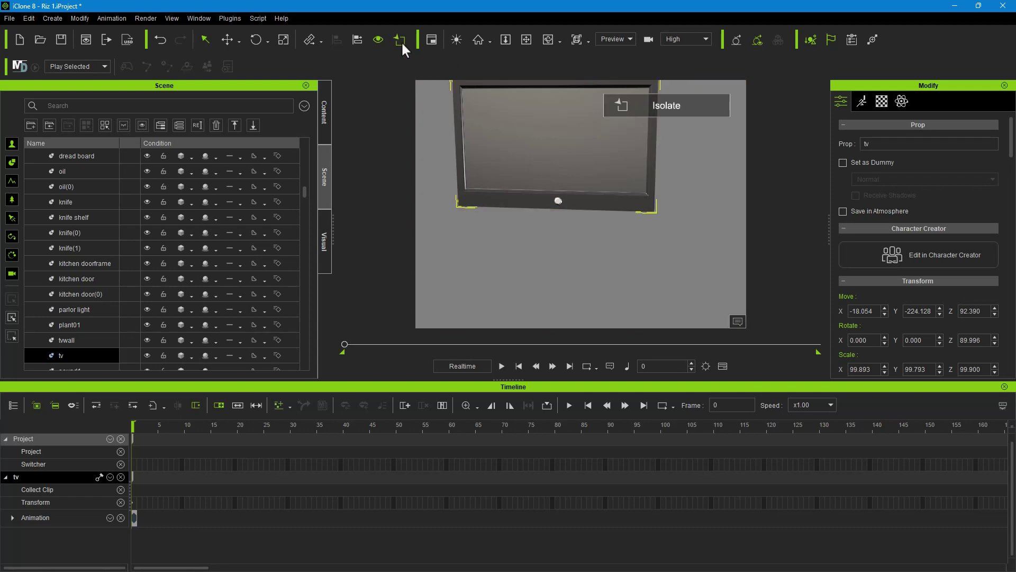
{"action": "left_click", "coordinate": [401, 41]}
{"action": "left_click", "coordinate": [402, 41]}
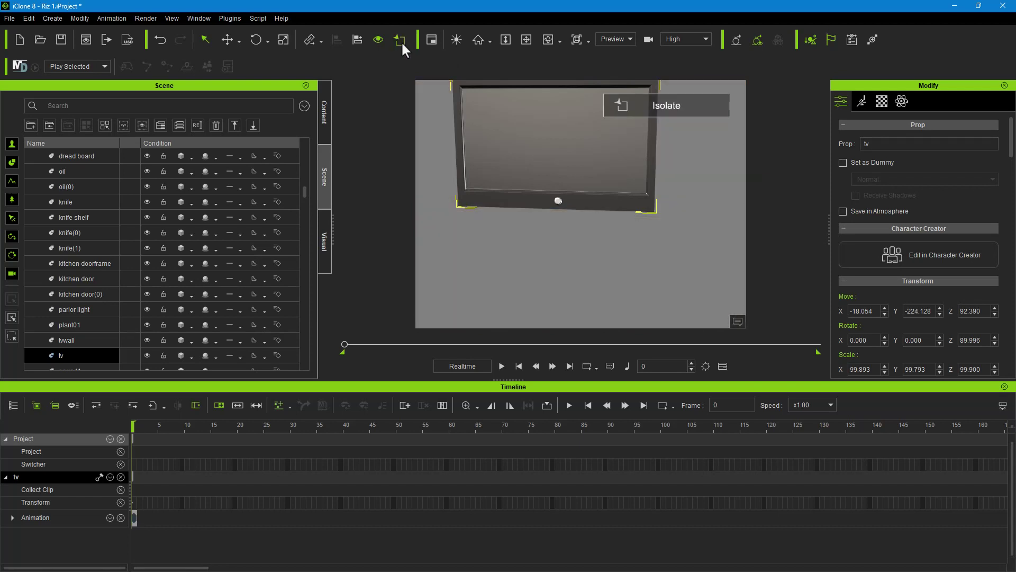